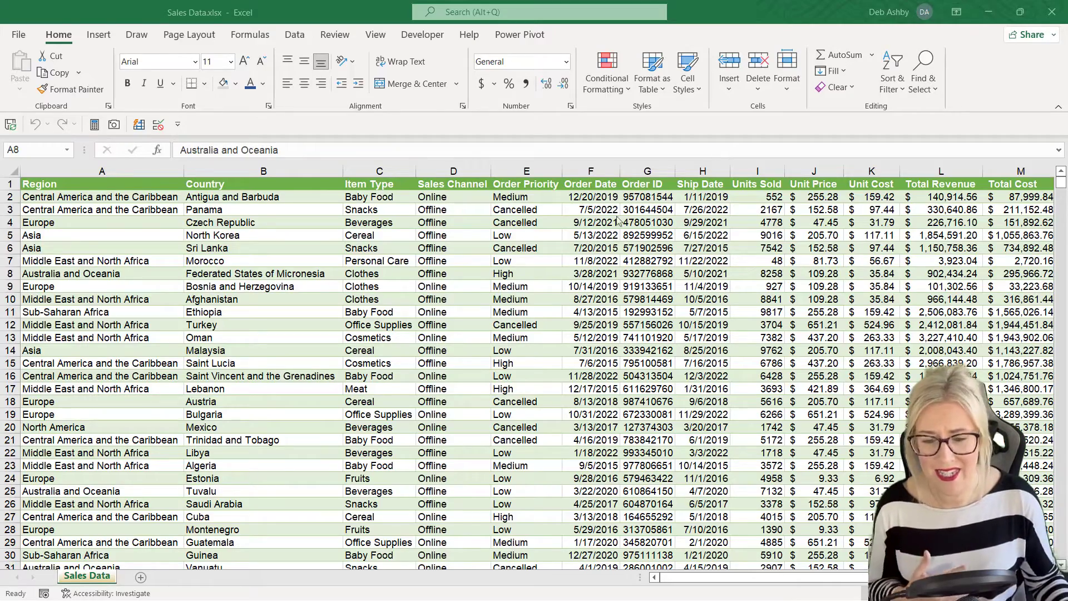
Step: Browse the sales data, checking the Sales Channel, Item Type and Country columns and the last row
{"action": "left_click", "coordinate": [477, 287]}
{"action": "scroll", "coordinate": [488, 290], "scroll_direction": "down", "scroll_amount": 2}
{"action": "scroll", "coordinate": [488, 290], "scroll_direction": "down", "scroll_amount": 3}
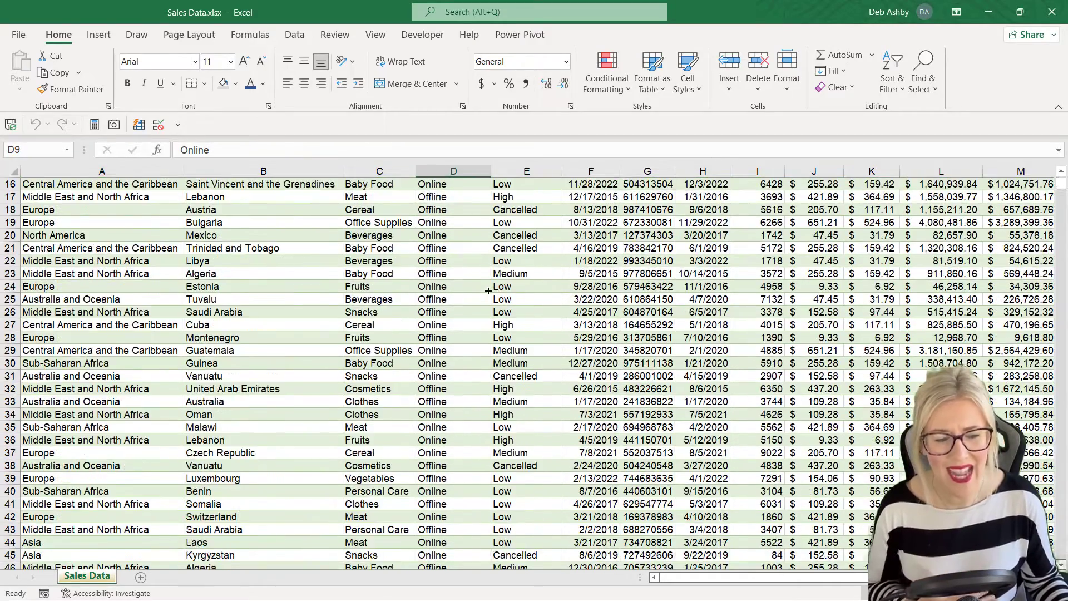
{"action": "scroll", "coordinate": [488, 291], "scroll_direction": "up", "scroll_amount": 5}
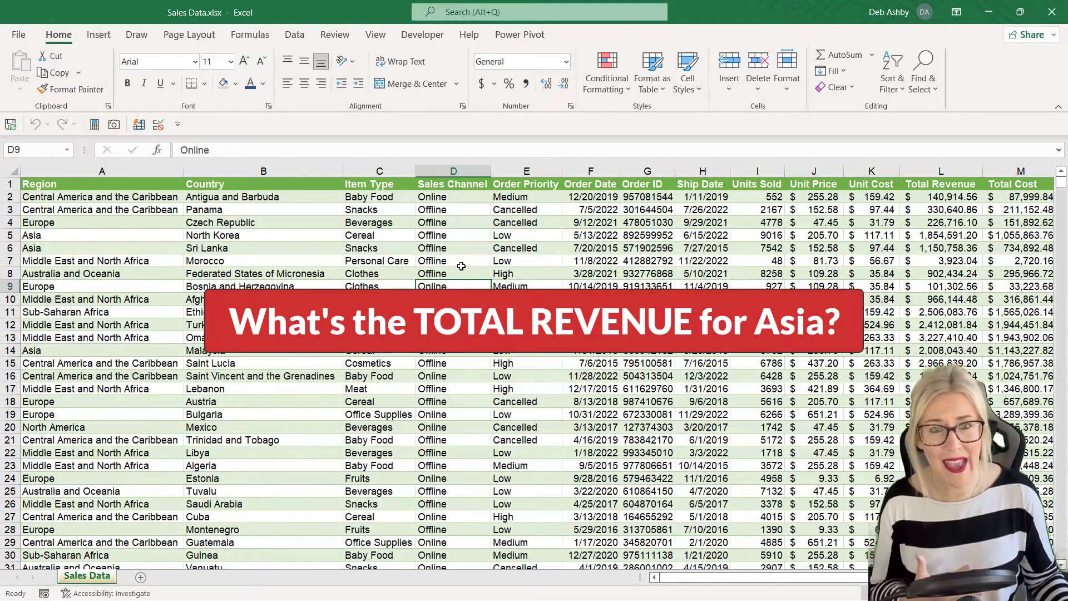
{"action": "left_click", "coordinate": [364, 238]}
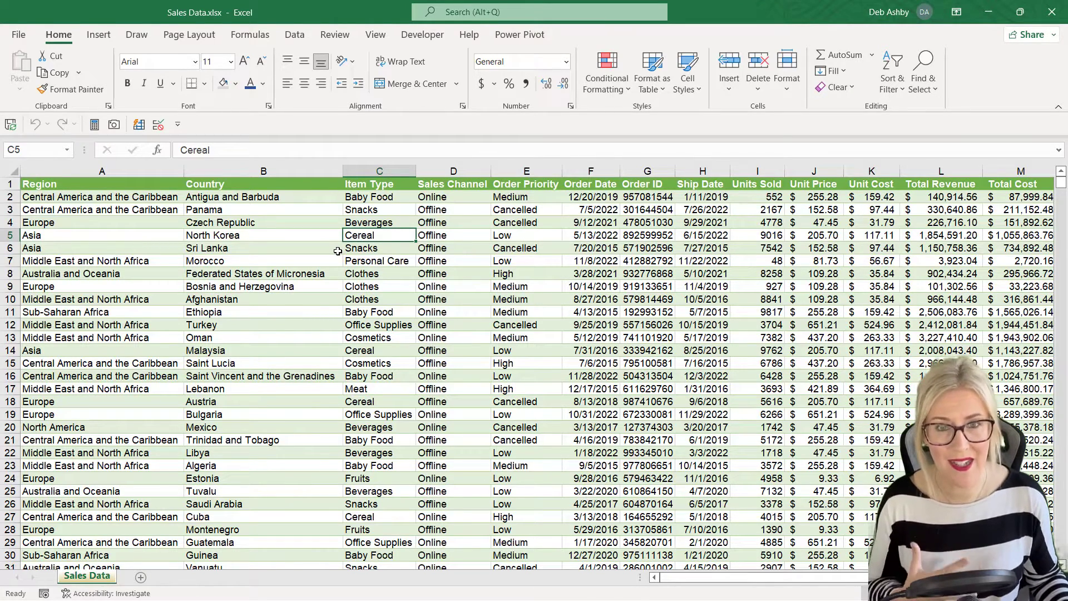
{"action": "left_click", "coordinate": [319, 300]}
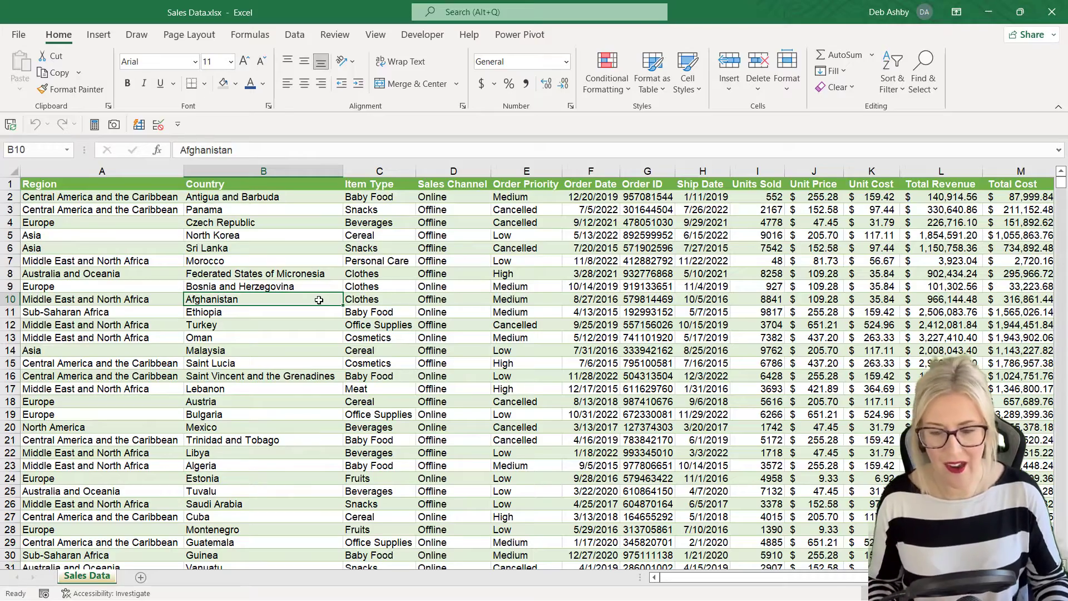
{"action": "key", "text": "ctrl+Down"}
{"action": "key", "text": "Down"}
{"action": "key", "text": "Down"}
{"action": "key", "text": "Down"}
{"action": "key", "text": "Down"}
{"action": "key", "text": "Down"}
{"action": "key", "text": "Down"}
{"action": "key", "text": "Down"}
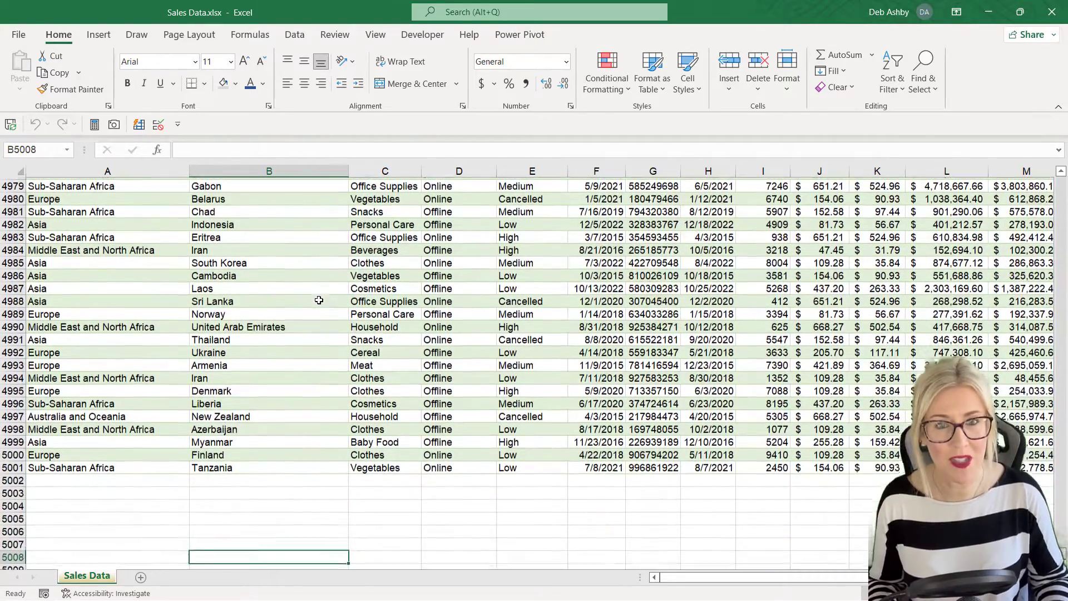
{"action": "key", "text": "Up"}
{"action": "key", "text": "Up"}
{"action": "key", "text": "Up"}
{"action": "key", "text": "Up"}
{"action": "key", "text": "Up"}
{"action": "key", "text": "Up"}
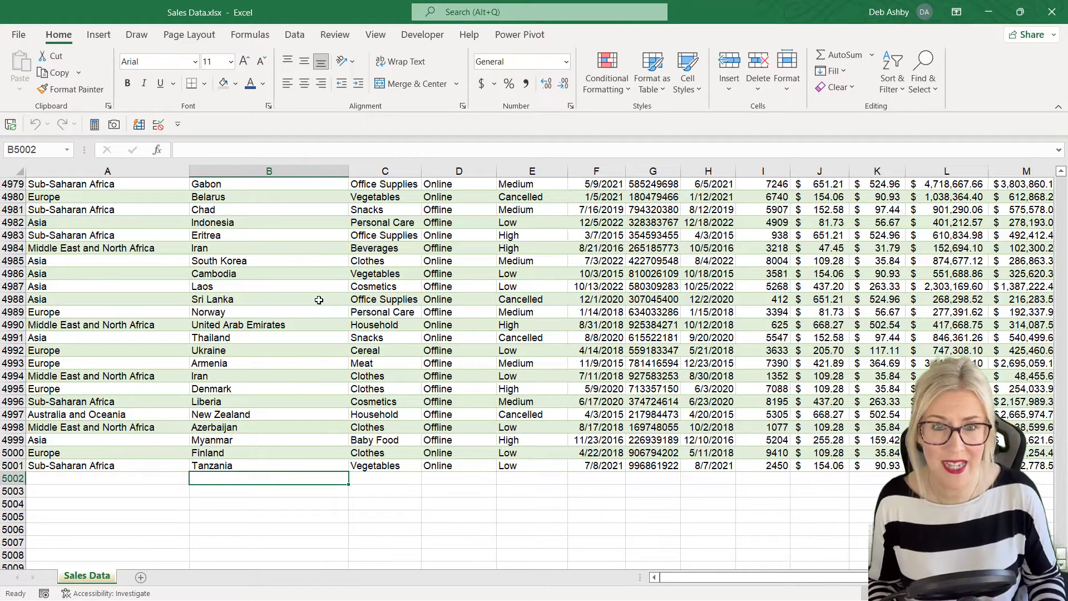
{"action": "key", "text": "Up"}
{"action": "key", "text": "Up"}
{"action": "key", "text": "Up"}
{"action": "key", "text": "Up"}
{"action": "key", "text": "Up"}
{"action": "key", "text": "Up"}
{"action": "key", "text": "Up"}
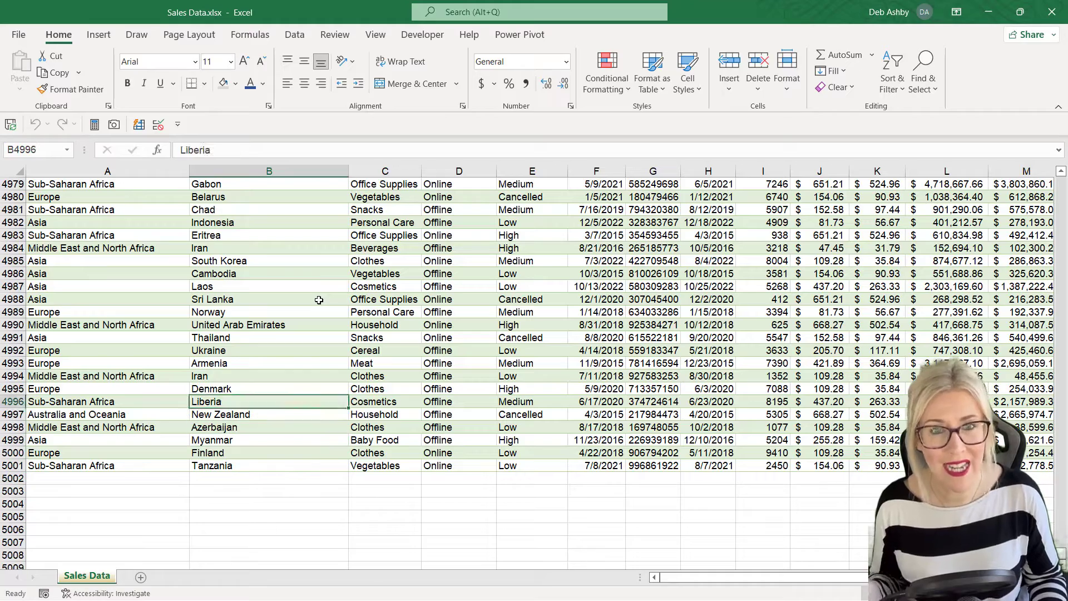
{"action": "key", "text": "ctrl+Up"}
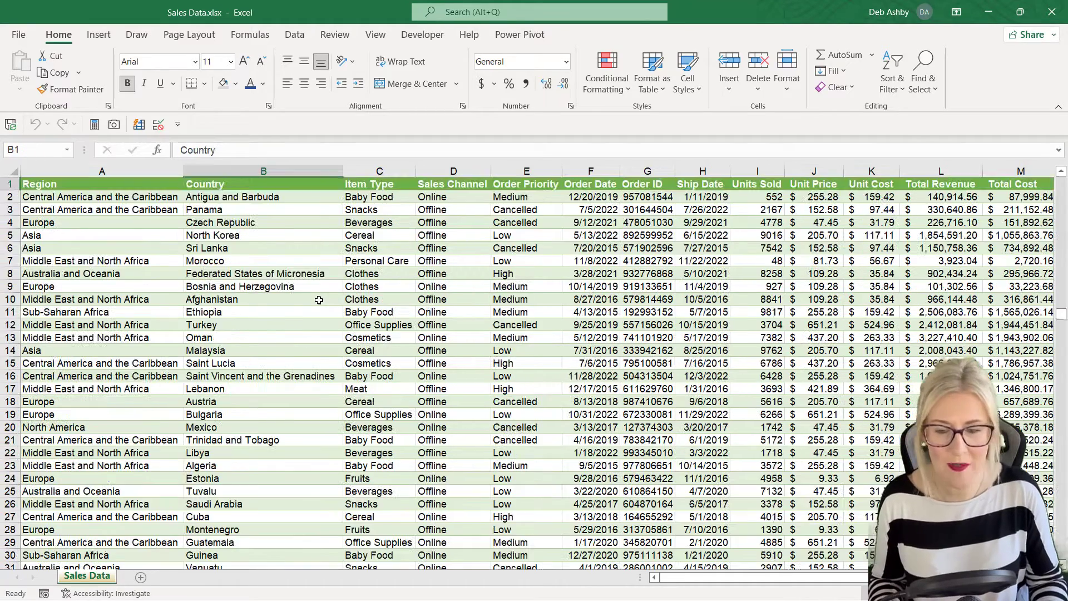
{"action": "left_click", "coordinate": [378, 285]}
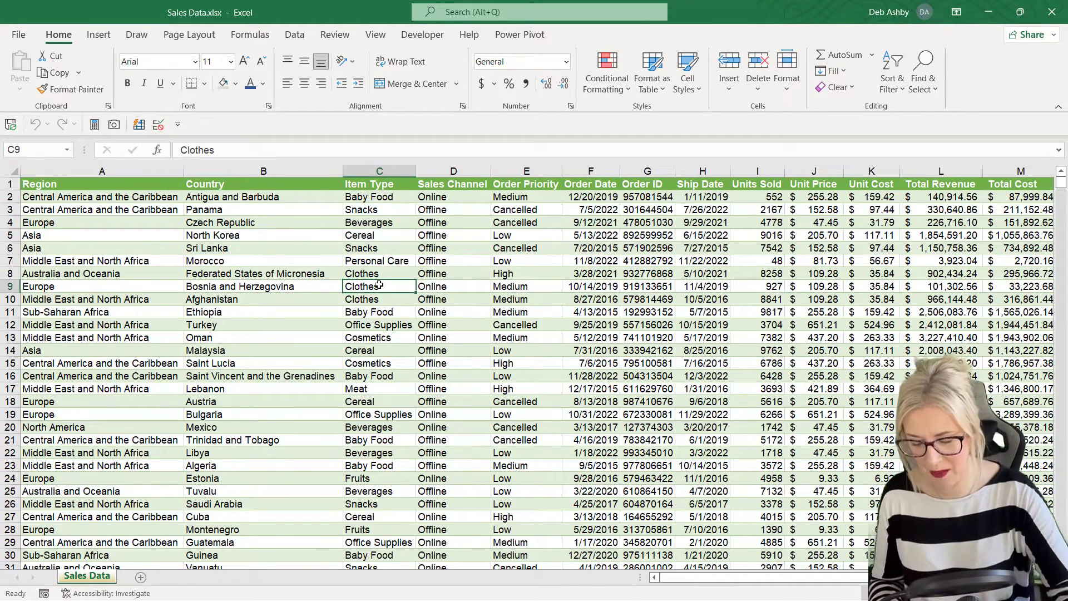
Step: Convert the data range to a table with headers and name it Sales_Data
{"action": "key", "text": "ctrl+t"}
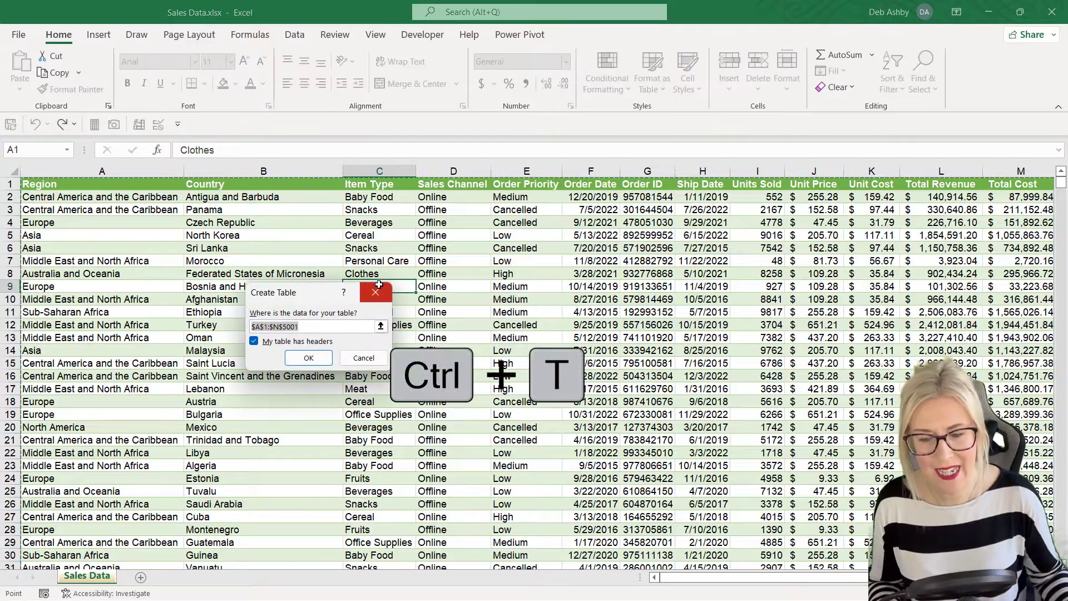
{"action": "left_click", "coordinate": [309, 358]}
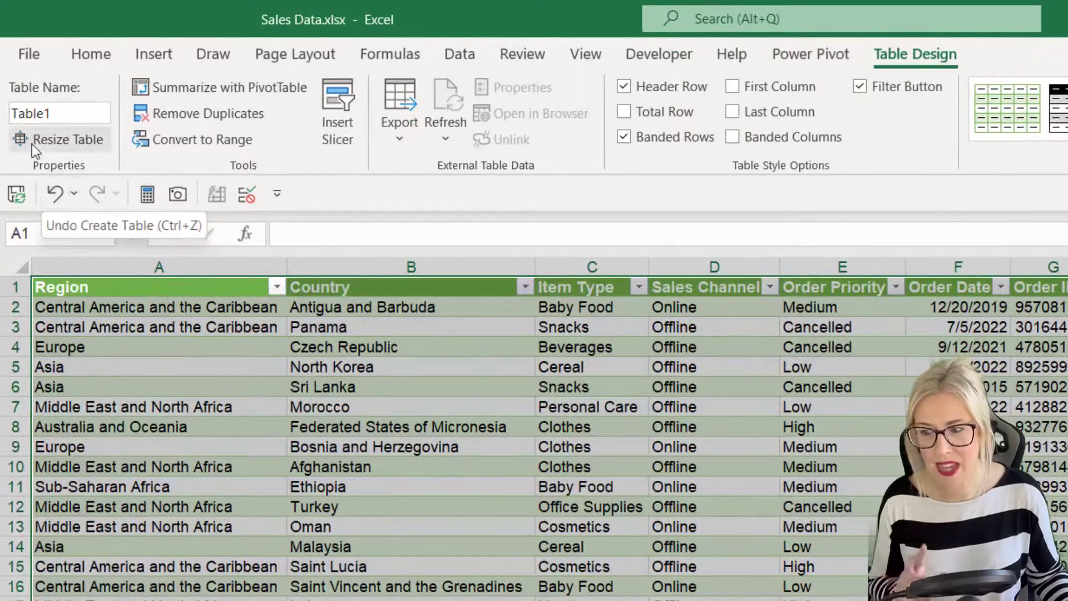
{"action": "left_click", "coordinate": [68, 113]}
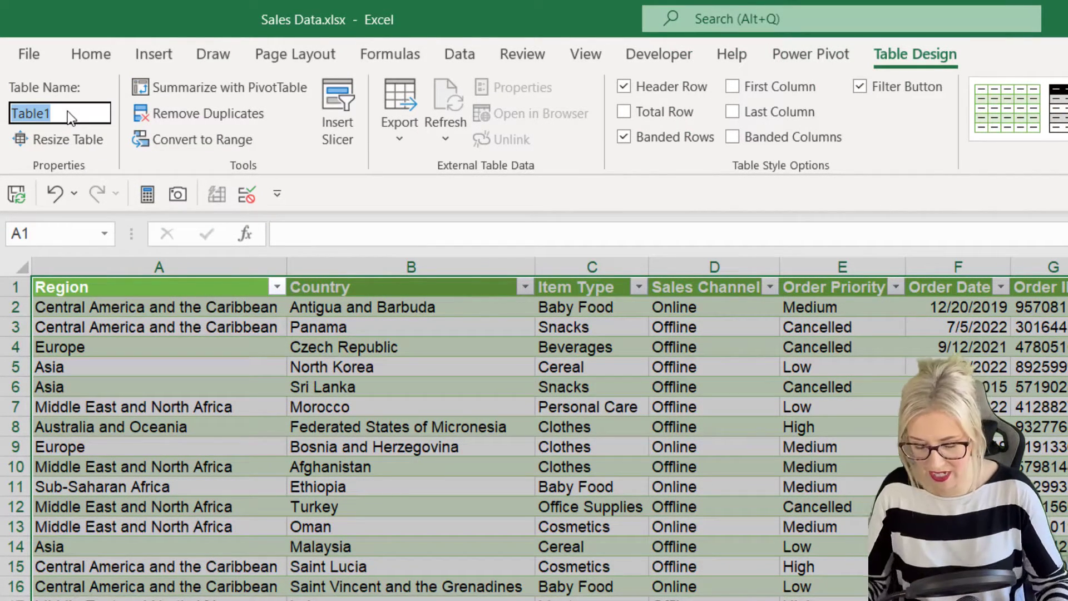
{"action": "type", "text": "Sales"}
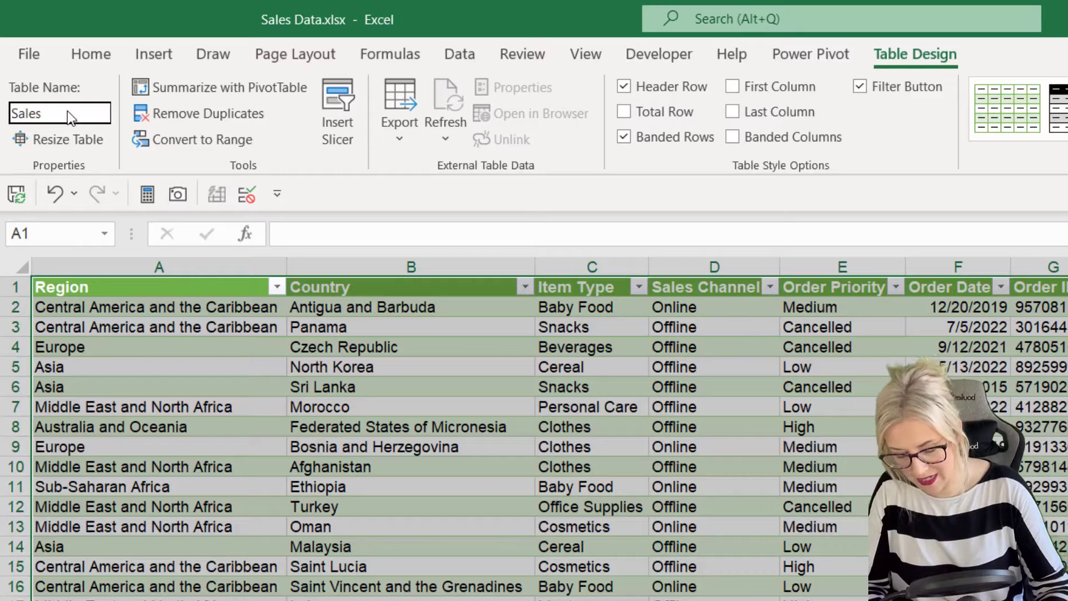
{"action": "type", "text": "_Data"}
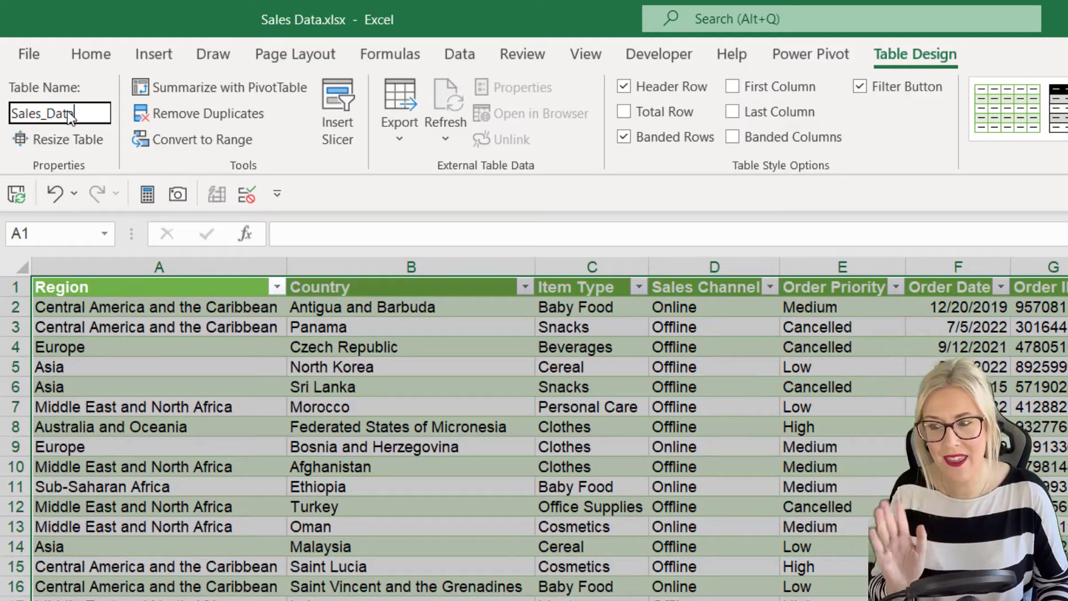
{"action": "key", "text": "Return"}
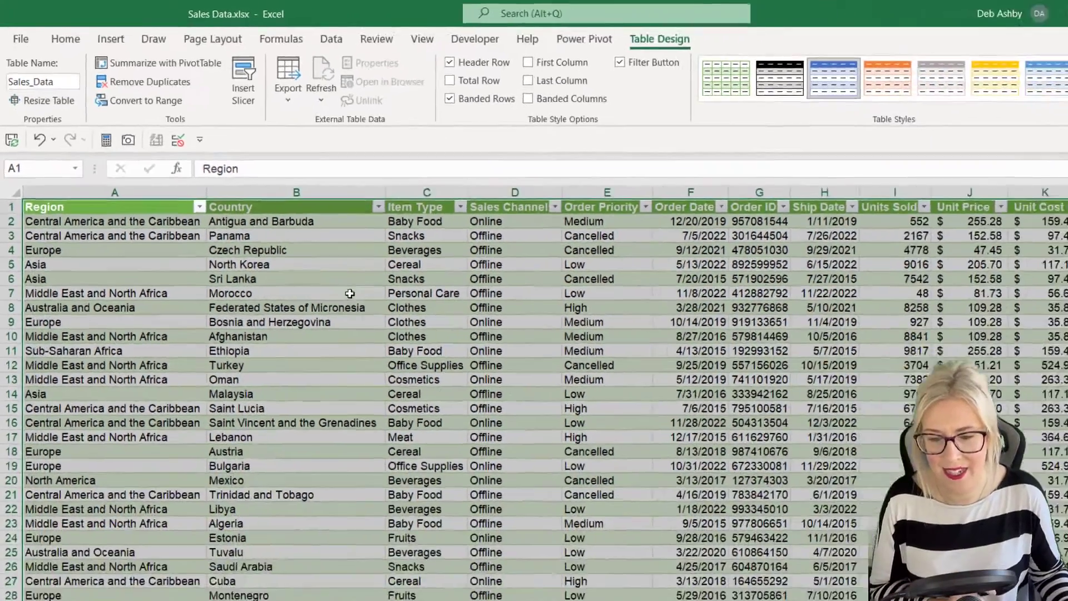
{"action": "left_click", "coordinate": [376, 393]}
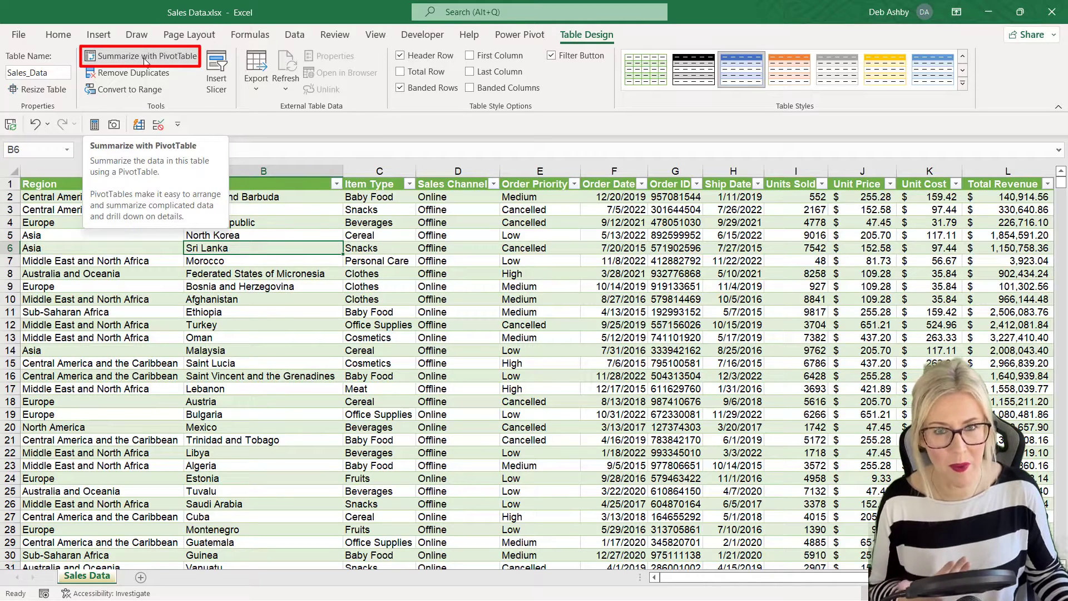
Step: Insert a PivotTable from the Sales_Data table on a new worksheet
{"action": "left_click", "coordinate": [99, 35]}
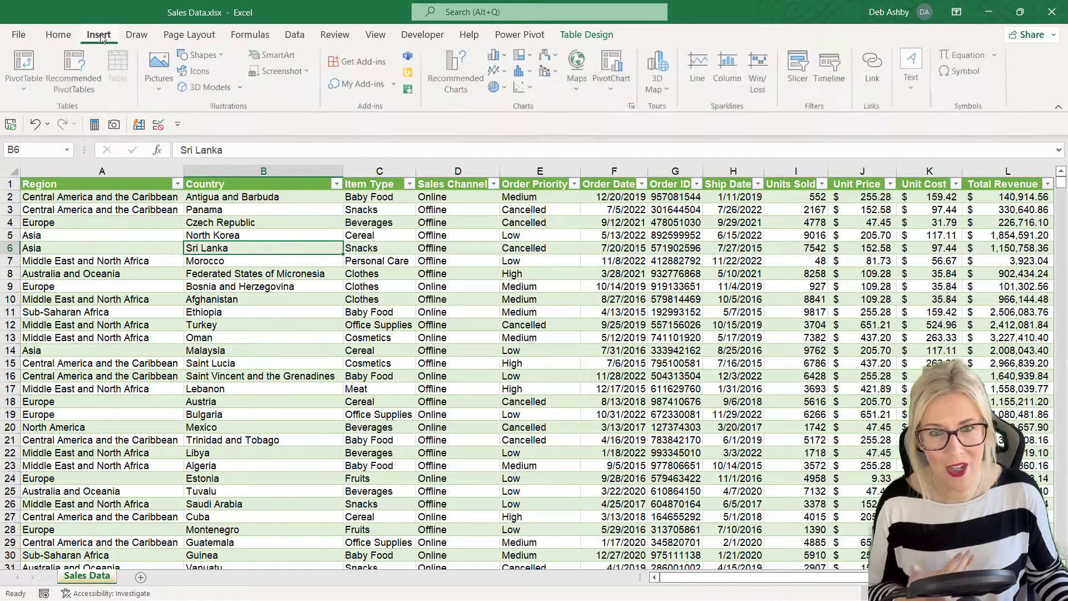
{"action": "left_click", "coordinate": [26, 65]}
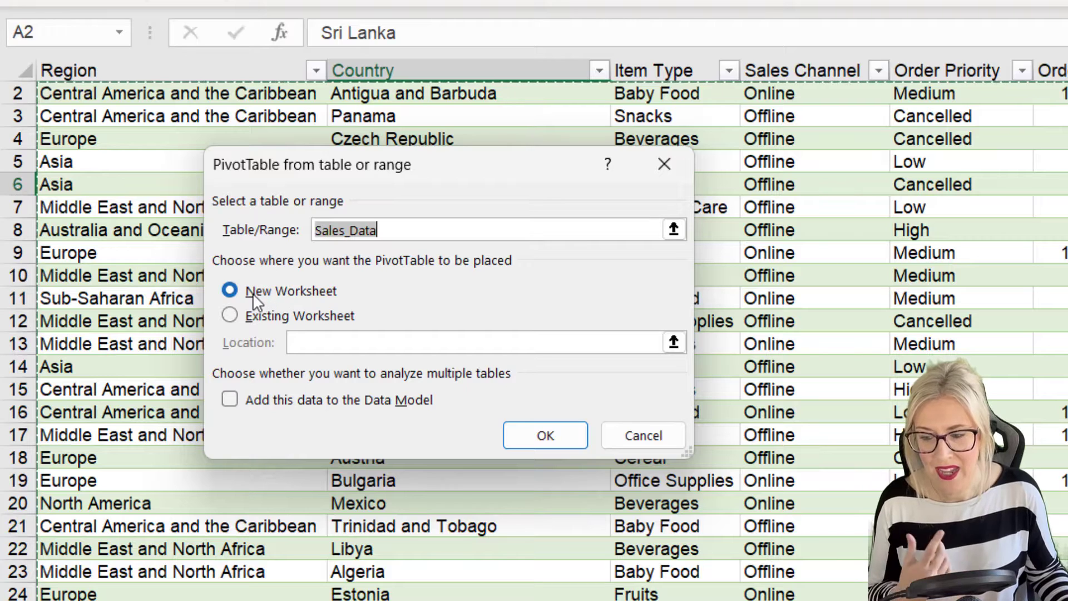
{"action": "left_click", "coordinate": [564, 437]}
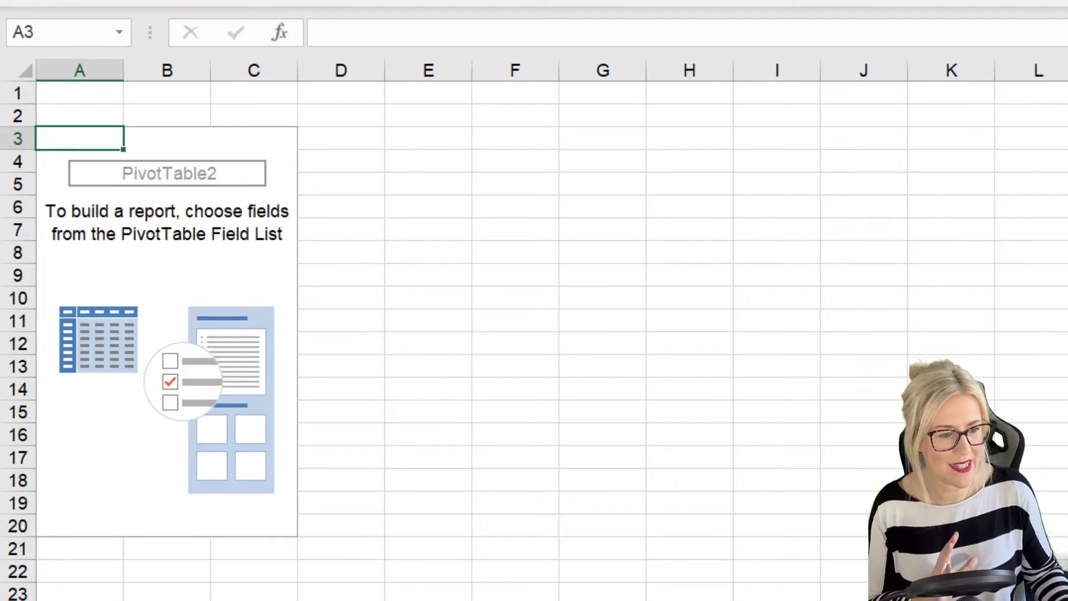
Step: Float and enlarge the PivotTable Fields pane, then place Region in Rows
{"action": "left_click_drag", "start_coordinate": [1063, 143], "coordinate": [546, 105]}
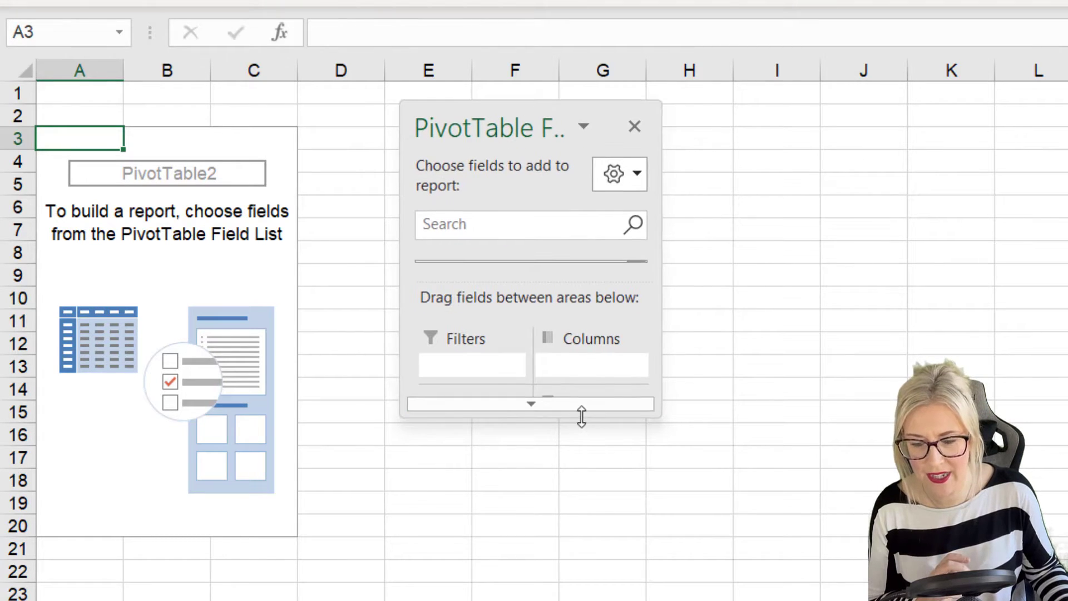
{"action": "left_click_drag", "start_coordinate": [582, 418], "coordinate": [576, 600]}
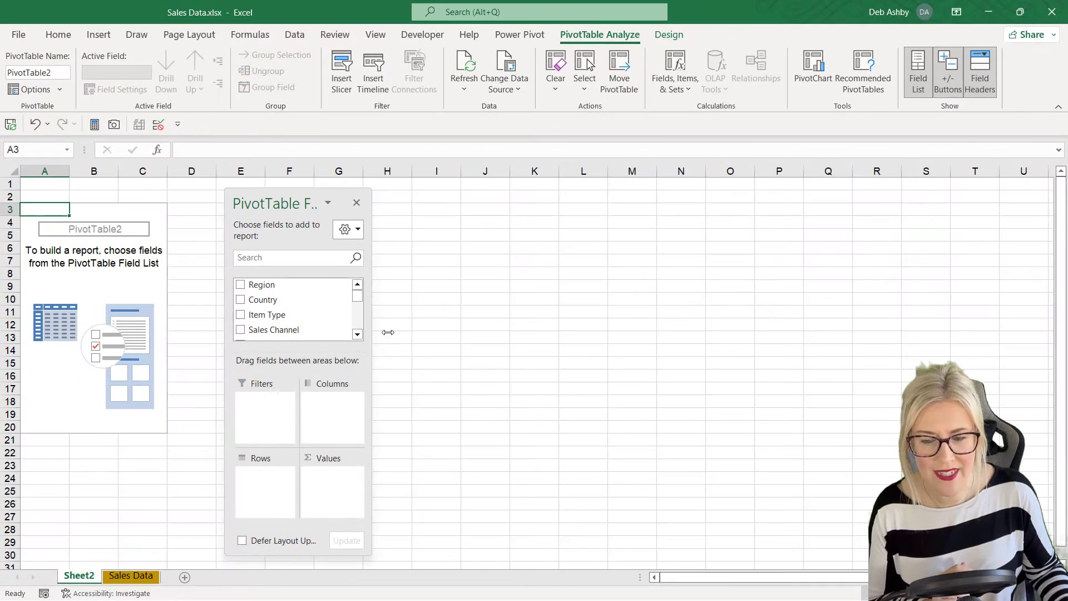
{"action": "left_click_drag", "start_coordinate": [388, 332], "coordinate": [432, 333]}
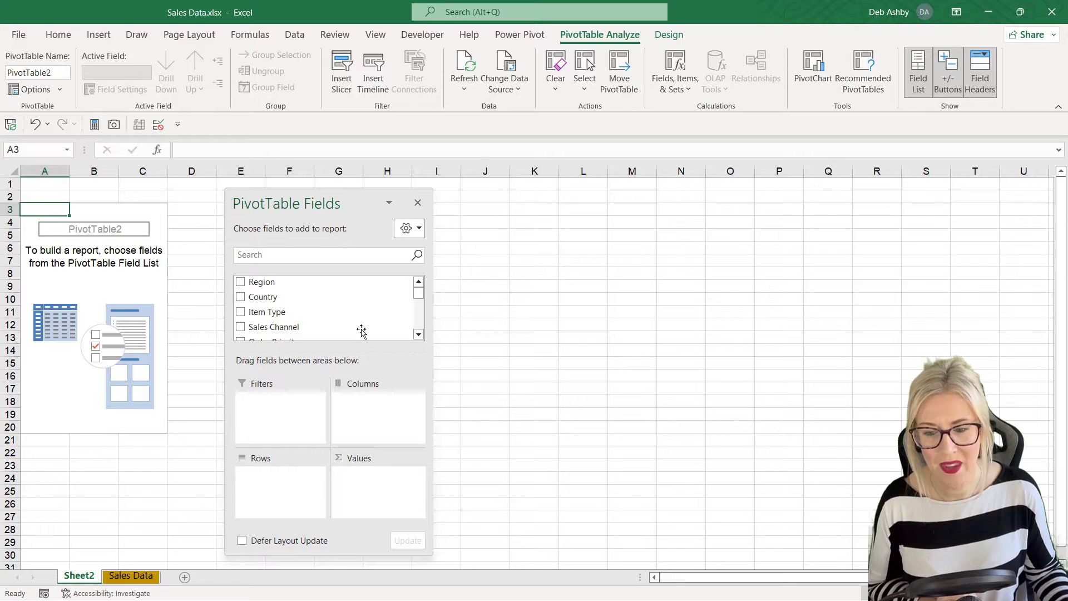
{"action": "left_click_drag", "start_coordinate": [346, 195], "coordinate": [384, 191]}
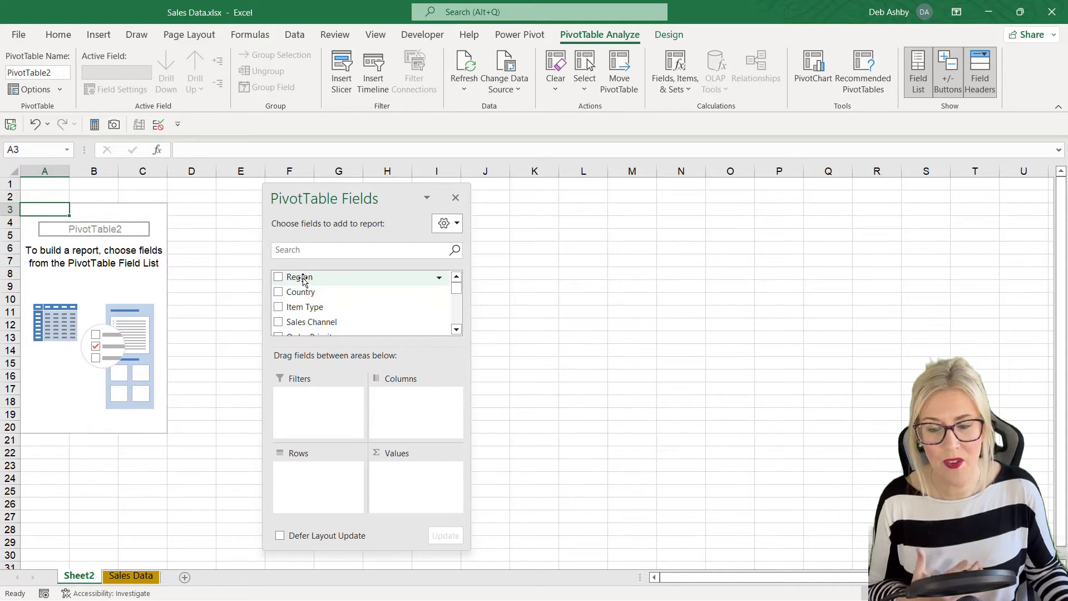
{"action": "left_click_drag", "start_coordinate": [303, 281], "coordinate": [323, 474]}
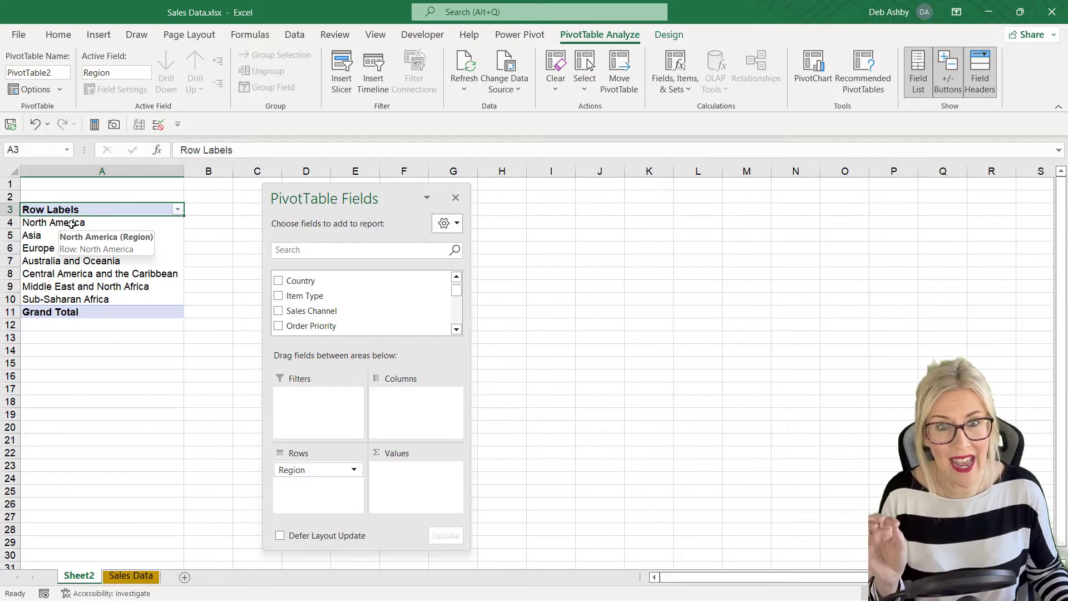
{"action": "left_click", "coordinate": [456, 329]}
{"action": "left_click", "coordinate": [456, 330]}
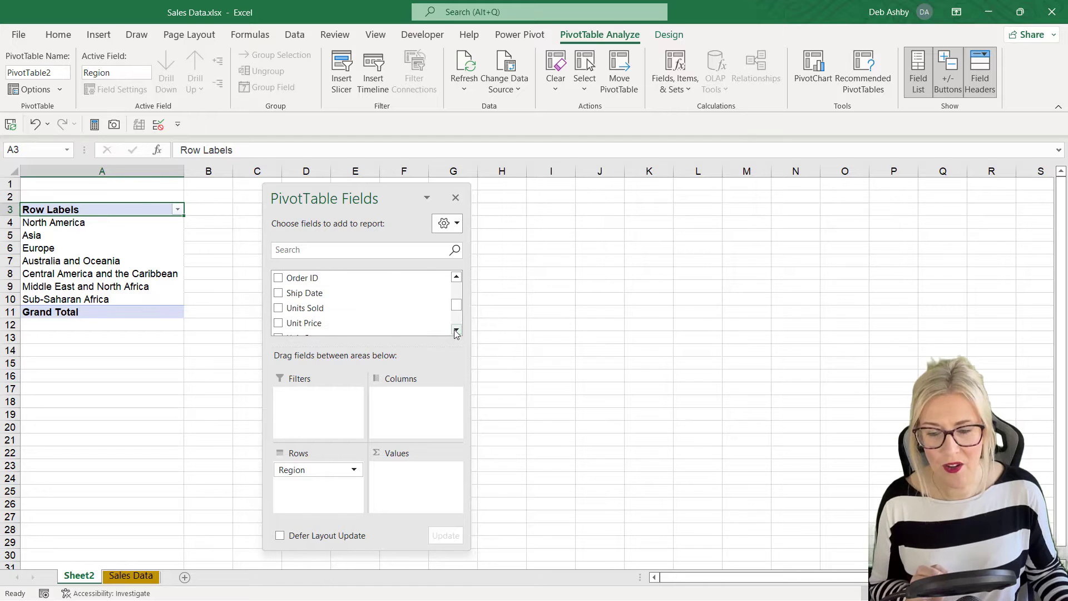
{"action": "left_click", "coordinate": [456, 329]}
{"action": "left_click", "coordinate": [457, 330]}
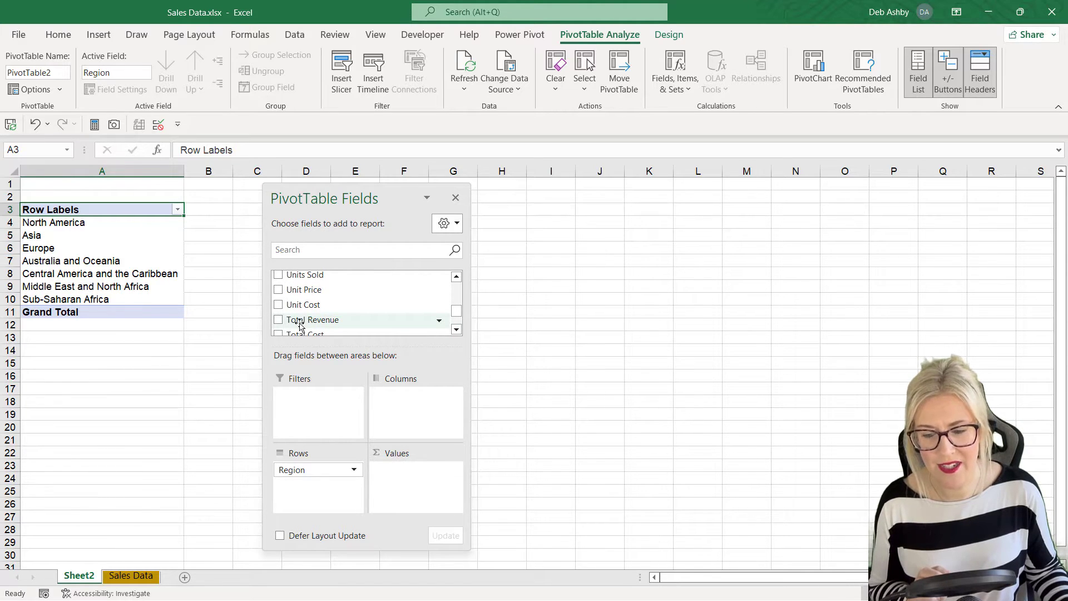
{"action": "left_click_drag", "start_coordinate": [310, 322], "coordinate": [423, 494]}
{"action": "left_click_drag", "start_coordinate": [352, 189], "coordinate": [460, 198]}
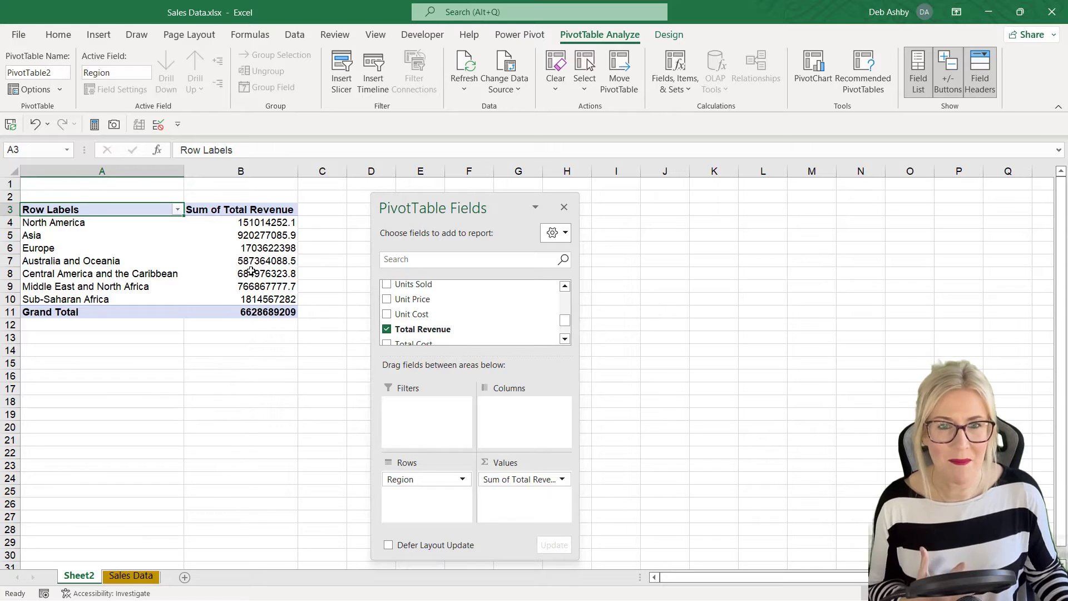
Step: Format the revenue sums as Accounting with $ and 0 decimal places
{"action": "right_click", "coordinate": [222, 226]}
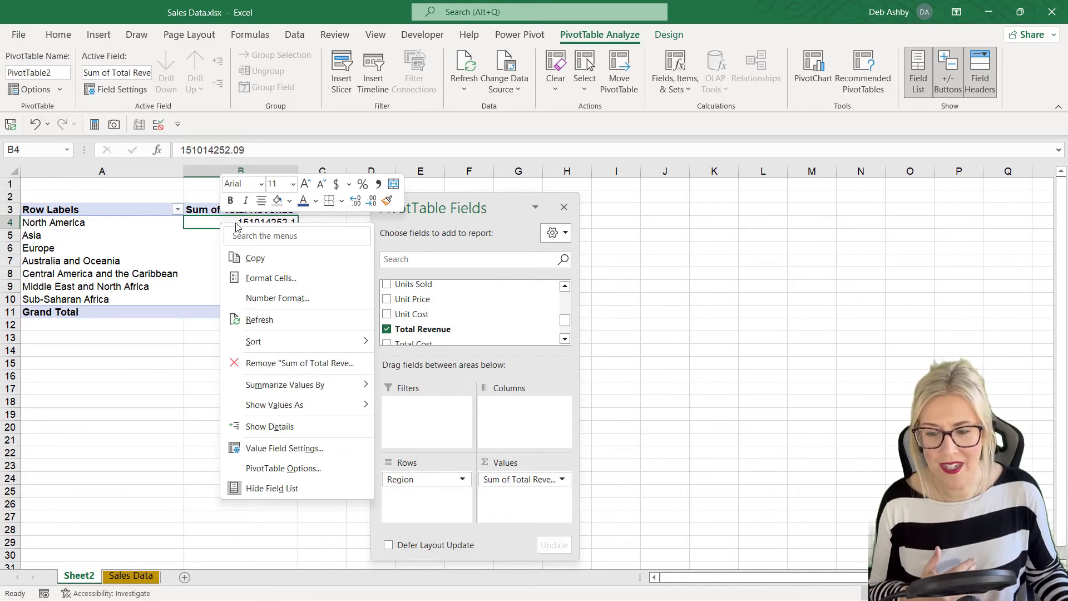
{"action": "left_click", "coordinate": [273, 278]}
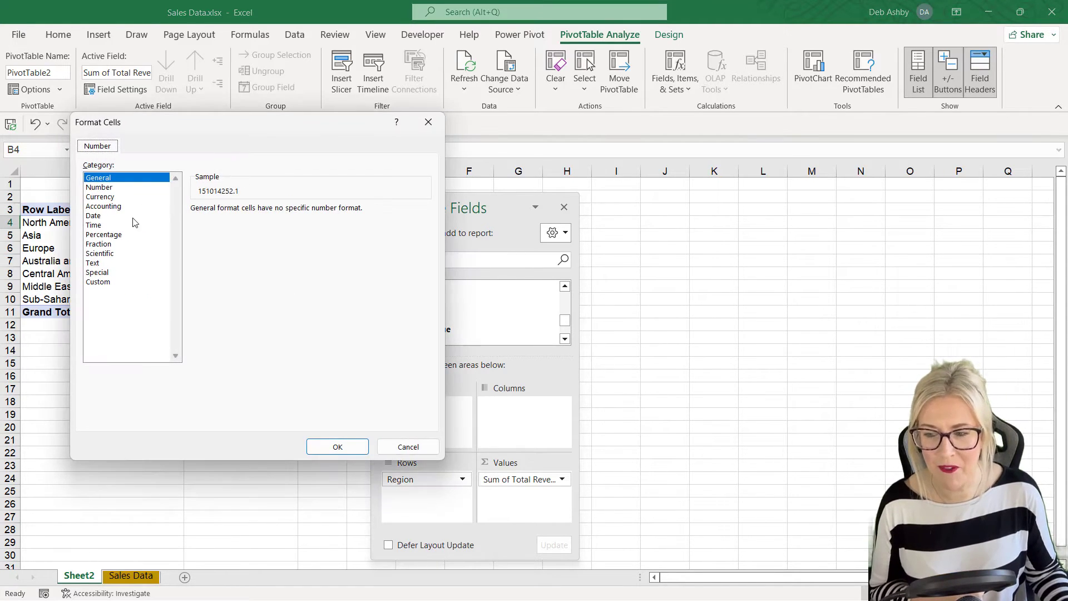
{"action": "left_click", "coordinate": [104, 207]}
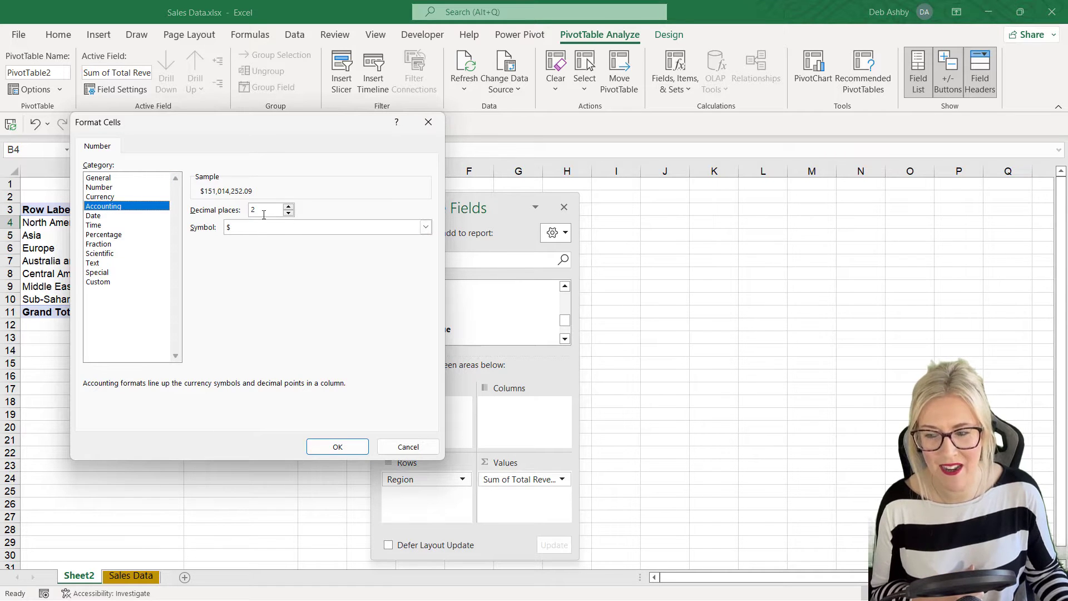
{"action": "left_click", "coordinate": [288, 214]}
{"action": "left_click", "coordinate": [288, 214]}
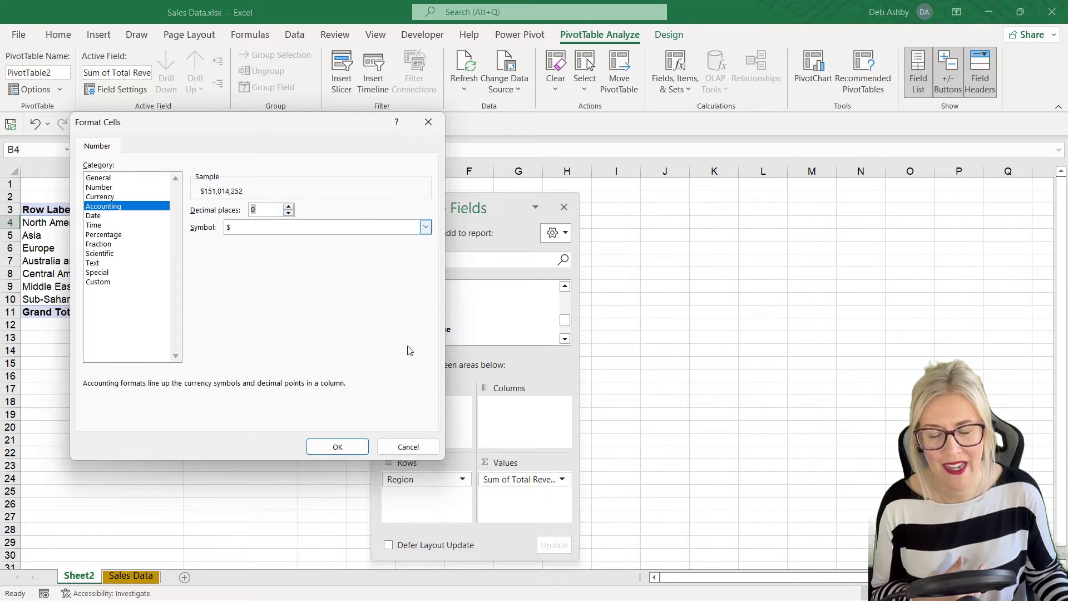
{"action": "left_click", "coordinate": [337, 448]}
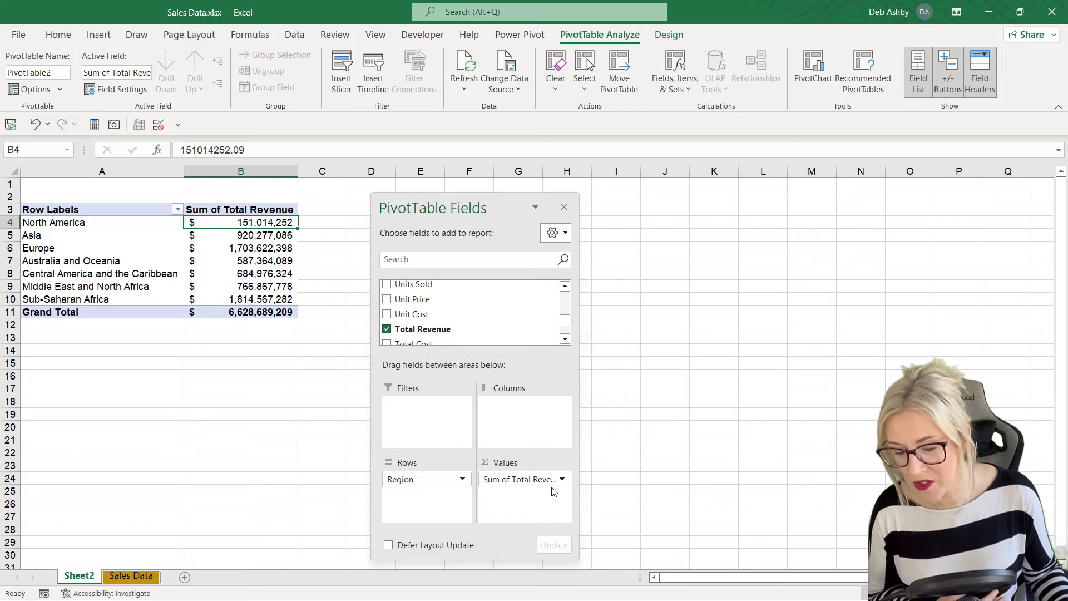
Step: Move Total Revenue to Columns and then back into Values
{"action": "left_click_drag", "start_coordinate": [491, 480], "coordinate": [514, 410]}
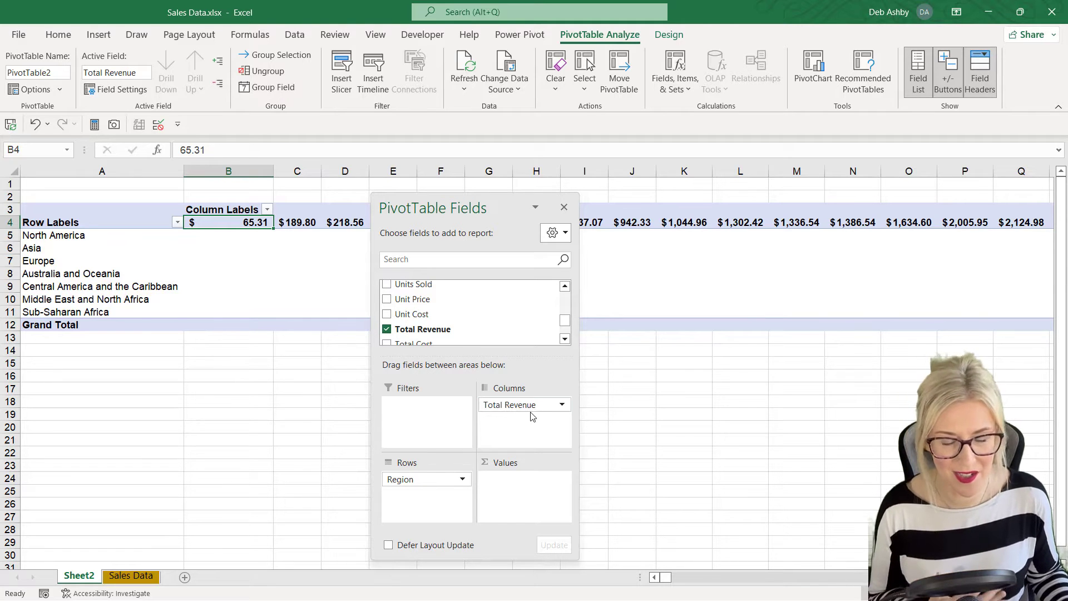
{"action": "left_click_drag", "start_coordinate": [517, 405], "coordinate": [504, 485]}
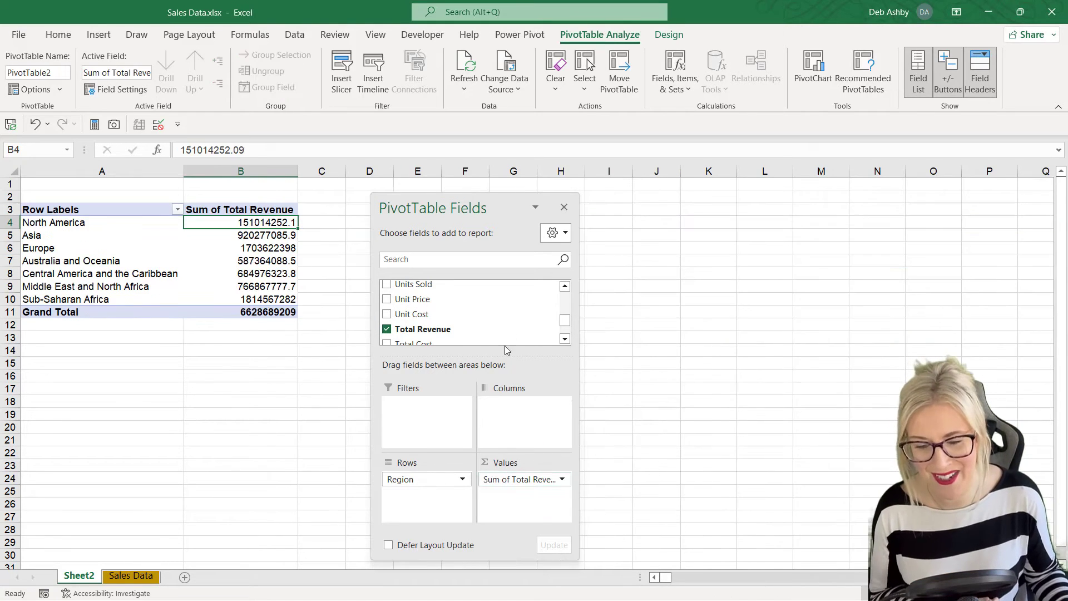
{"action": "left_click_drag", "start_coordinate": [565, 319], "coordinate": [565, 306]}
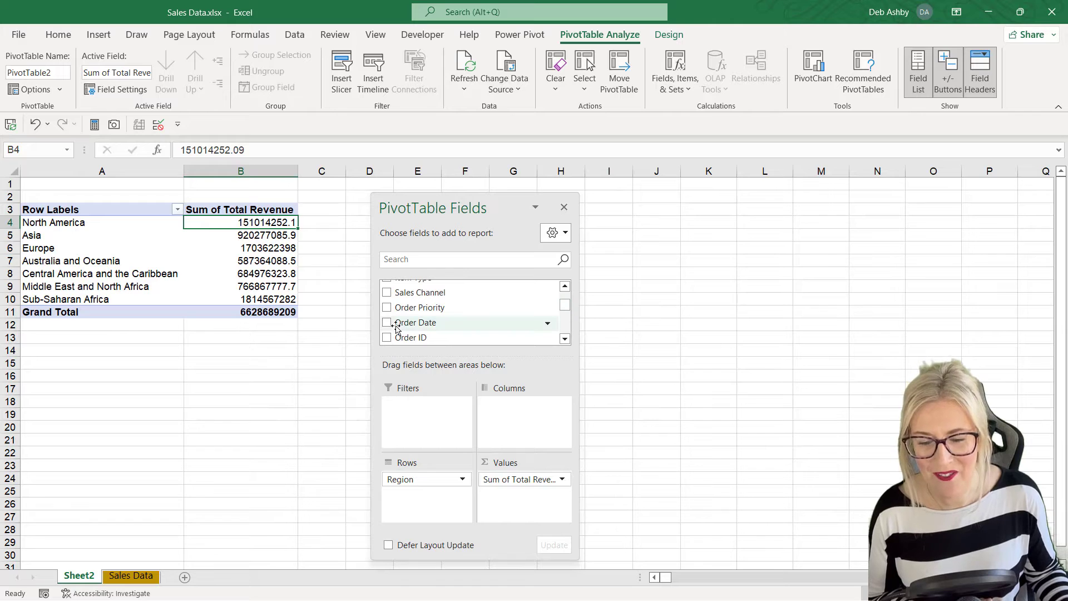
Step: Add Order Date to Rows, then remove Order Date, Quarters and Years again
{"action": "left_click_drag", "start_coordinate": [397, 329], "coordinate": [434, 508]}
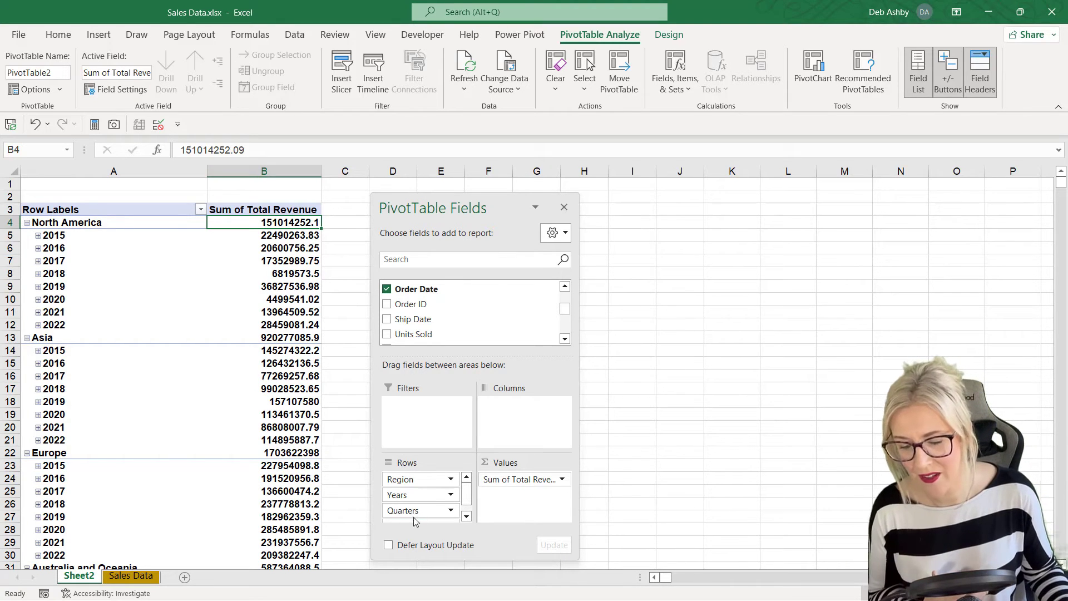
{"action": "left_click_drag", "start_coordinate": [467, 492], "coordinate": [466, 503]}
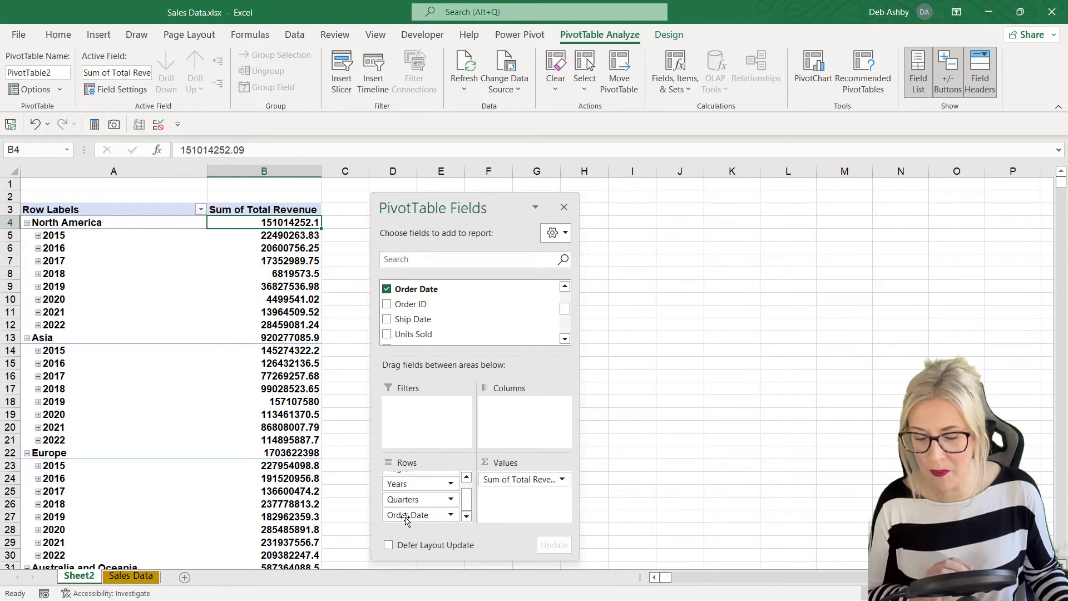
{"action": "left_click_drag", "start_coordinate": [406, 520], "coordinate": [329, 517]}
{"action": "left_click_drag", "start_coordinate": [413, 511], "coordinate": [289, 499]}
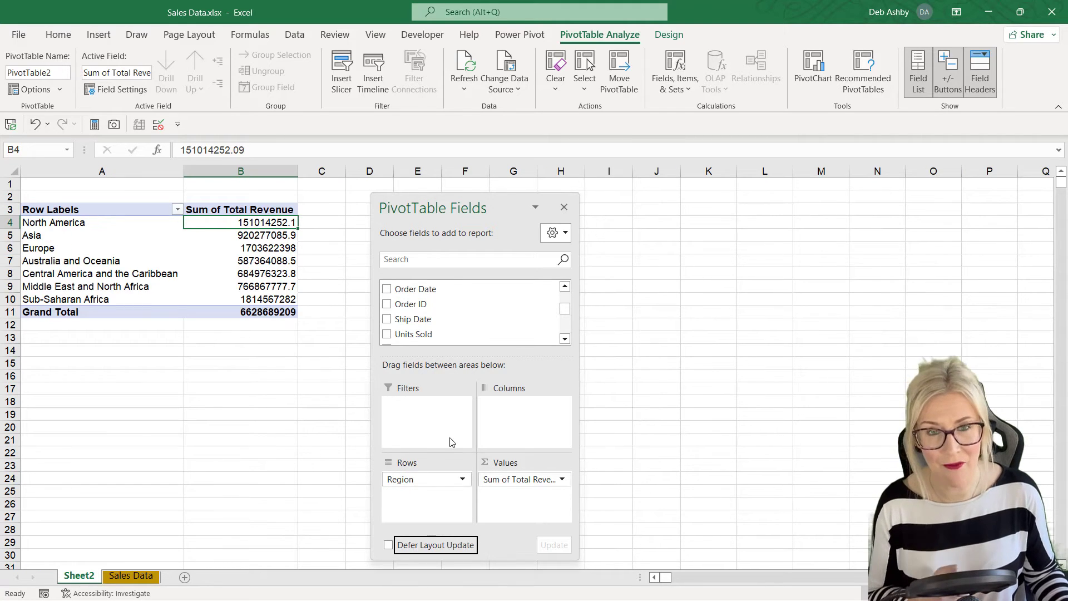
{"action": "left_click_drag", "start_coordinate": [565, 309], "coordinate": [568, 291]}
{"action": "left_click_drag", "start_coordinate": [428, 304], "coordinate": [408, 500]}
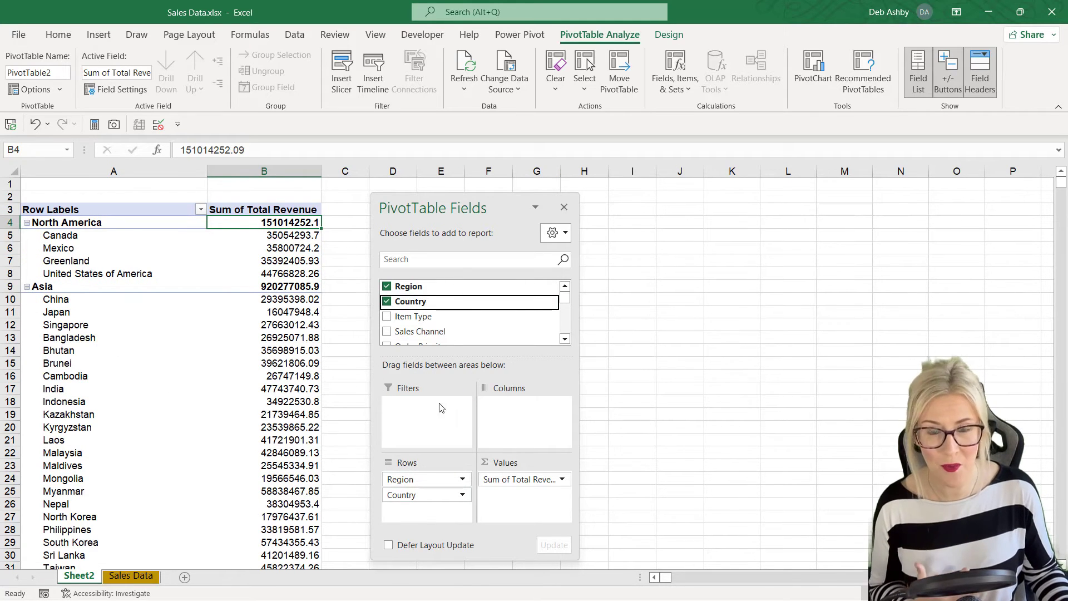
{"action": "left_click_drag", "start_coordinate": [406, 496], "coordinate": [424, 488]}
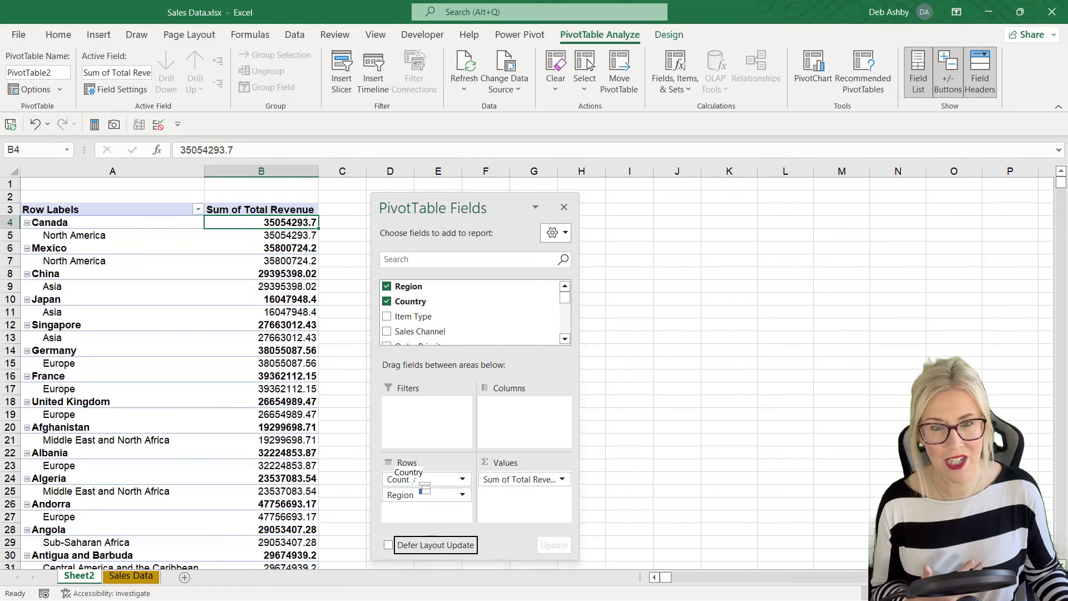
{"action": "left_click_drag", "start_coordinate": [402, 482], "coordinate": [433, 427]}
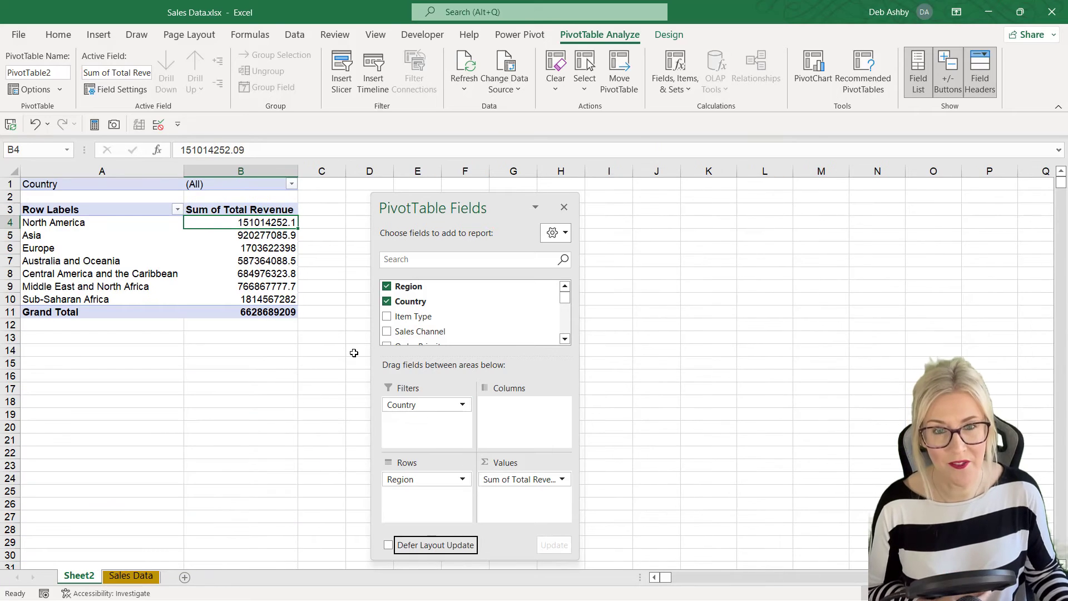
{"action": "left_click", "coordinate": [291, 184]}
{"action": "left_click", "coordinate": [165, 228]}
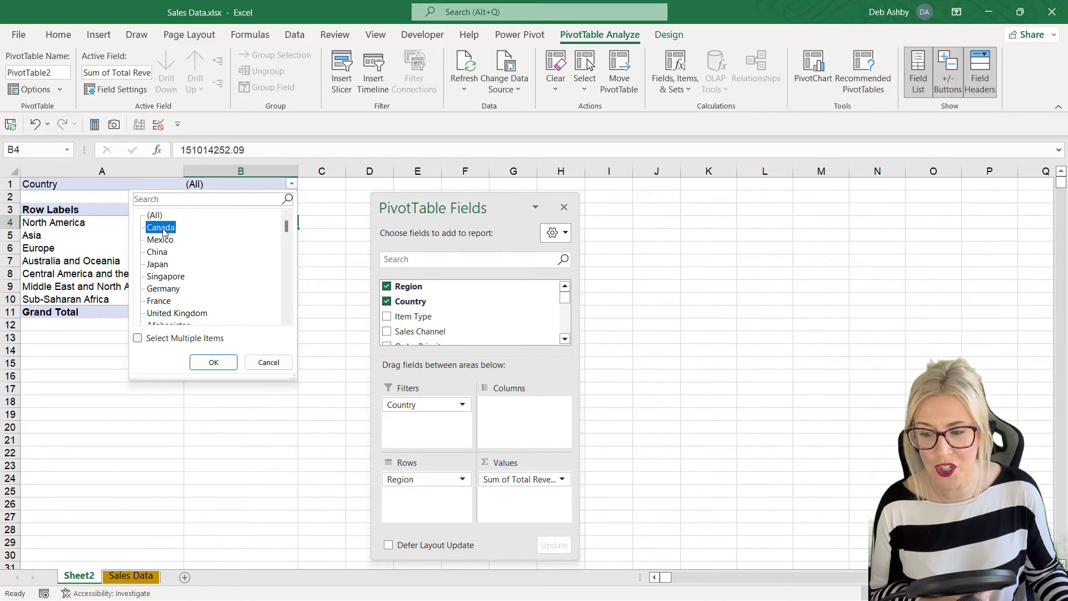
{"action": "left_click", "coordinate": [206, 363]}
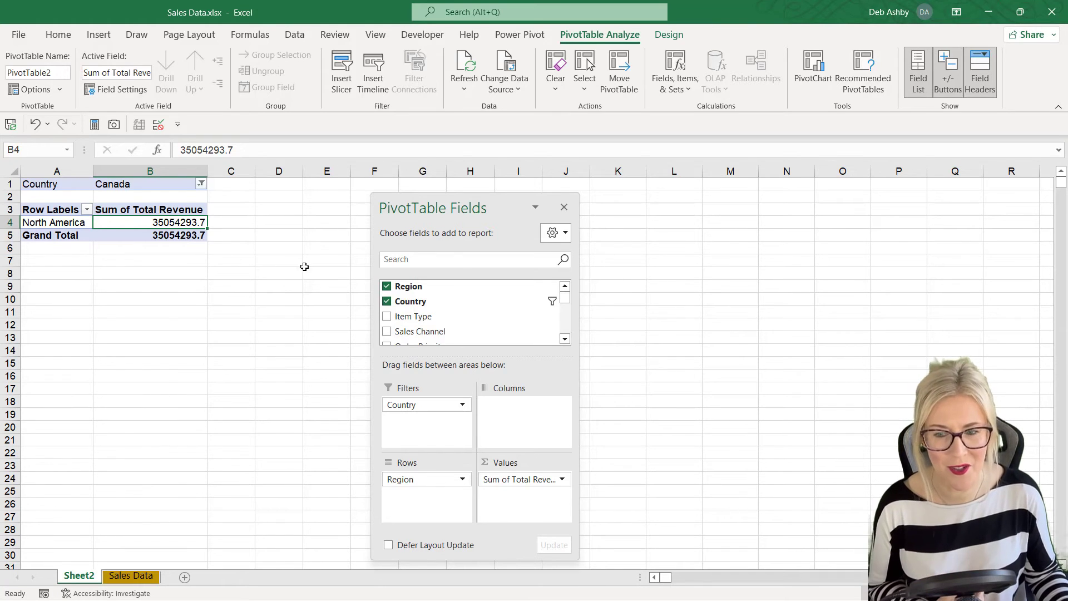
{"action": "left_click_drag", "start_coordinate": [411, 405], "coordinate": [155, 425]}
{"action": "left_click_drag", "start_coordinate": [323, 331], "coordinate": [427, 423]}
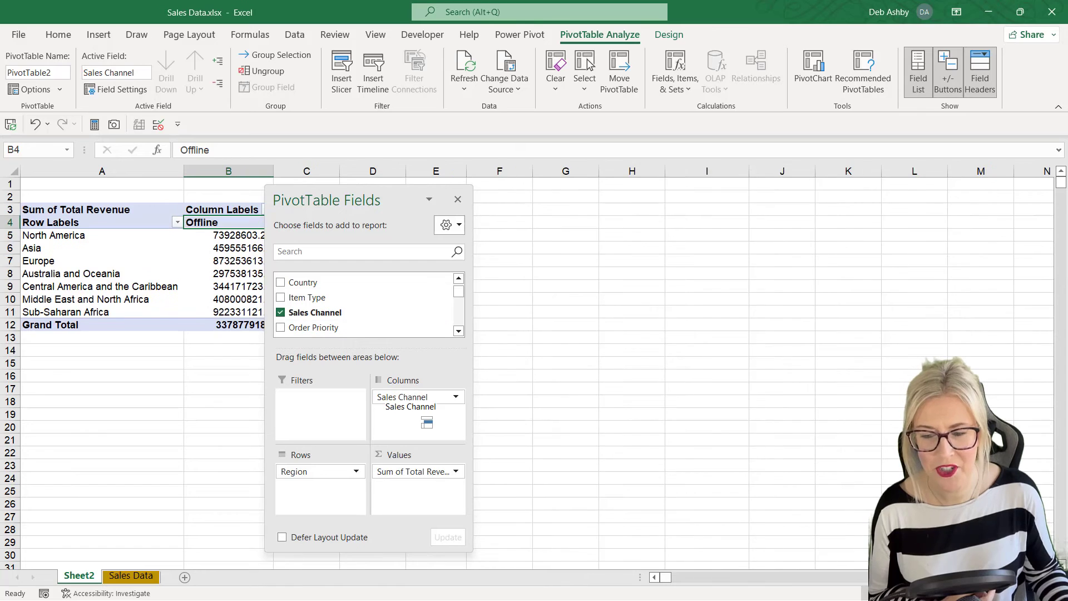
Step: Put Sales Channel in Columns to show Offline, Online and Grand Total revenue per region
{"action": "left_click_drag", "start_coordinate": [431, 190], "coordinate": [562, 197]}
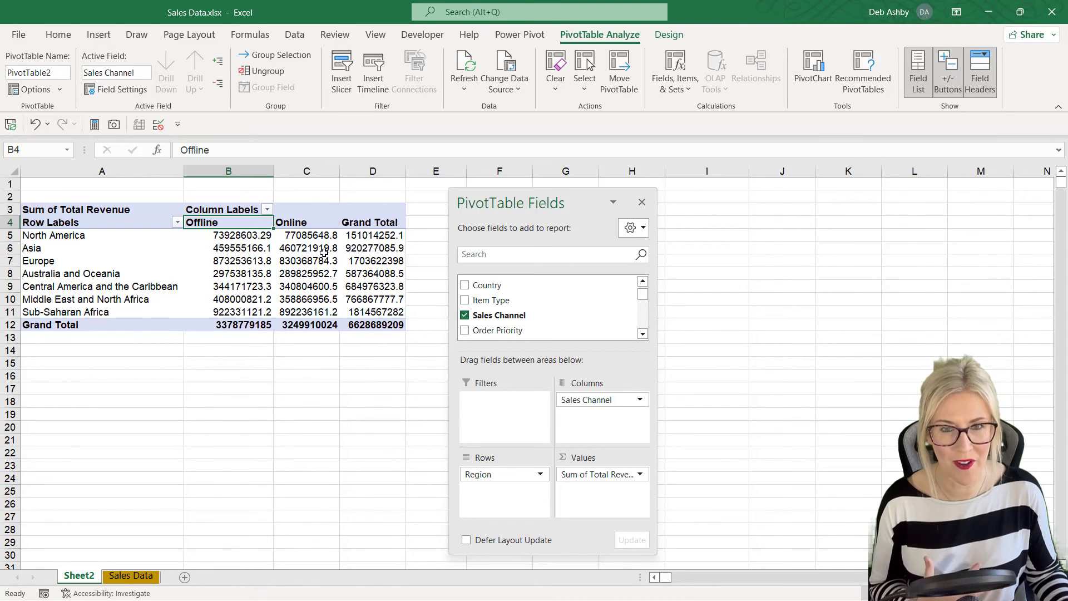
{"action": "mouse_move", "coordinate": [324, 253]}
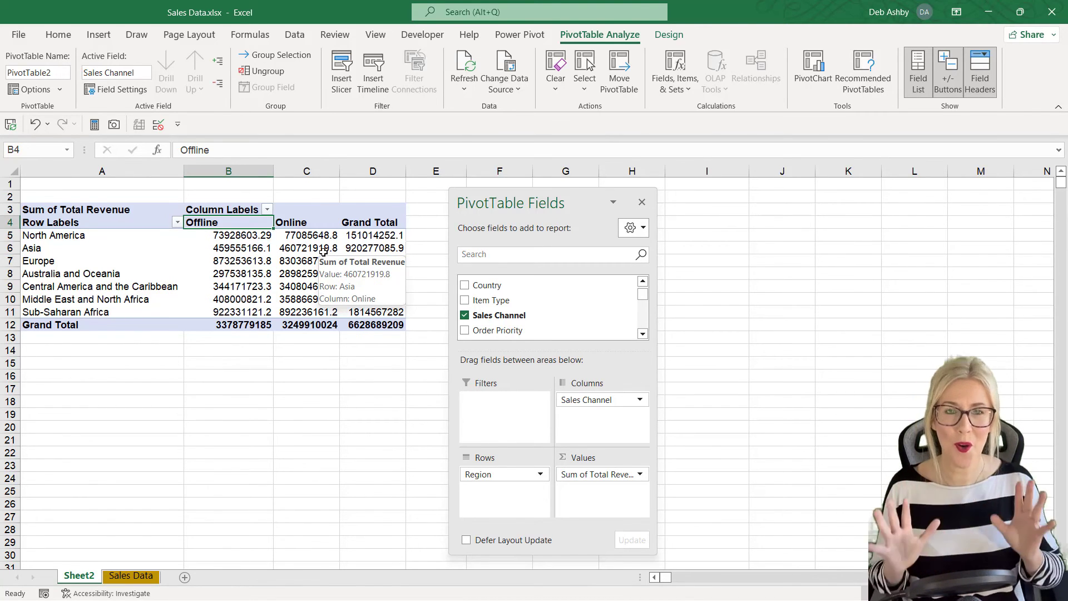